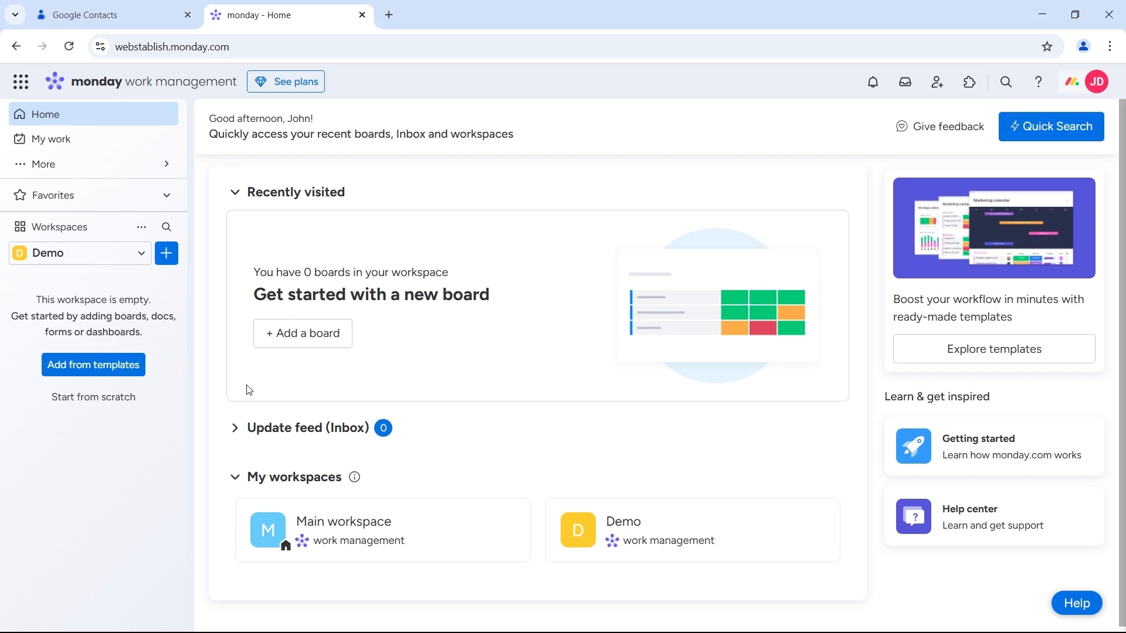
Create a new blank board named 'My contacts' in the Demo workspace
{"action": "left_click", "coordinate": [167, 253]}
{"action": "mouse_move", "coordinate": [349, 287]}
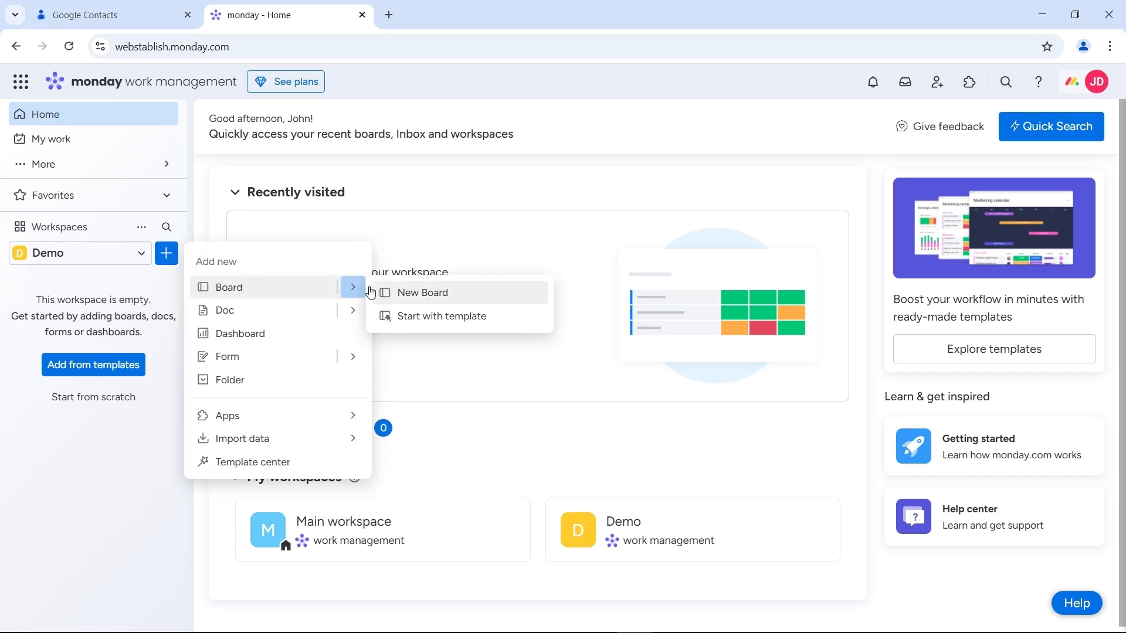
{"action": "left_click", "coordinate": [420, 294]}
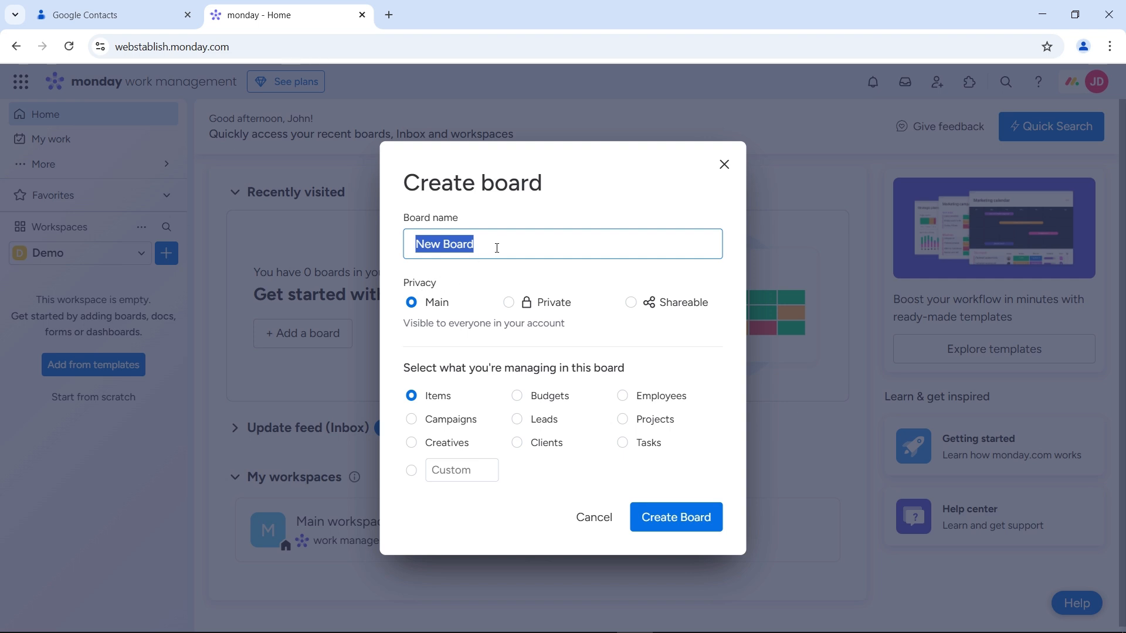
{"action": "type", "text": "My contact"}
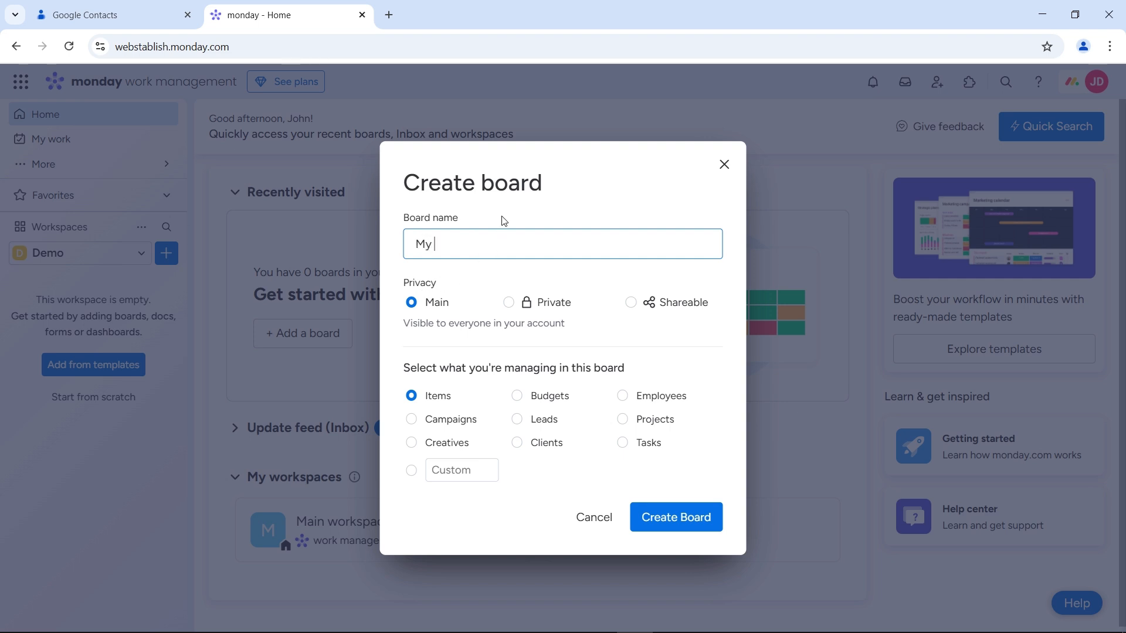
{"action": "type", "text": "s"}
{"action": "left_click", "coordinate": [686, 519]}
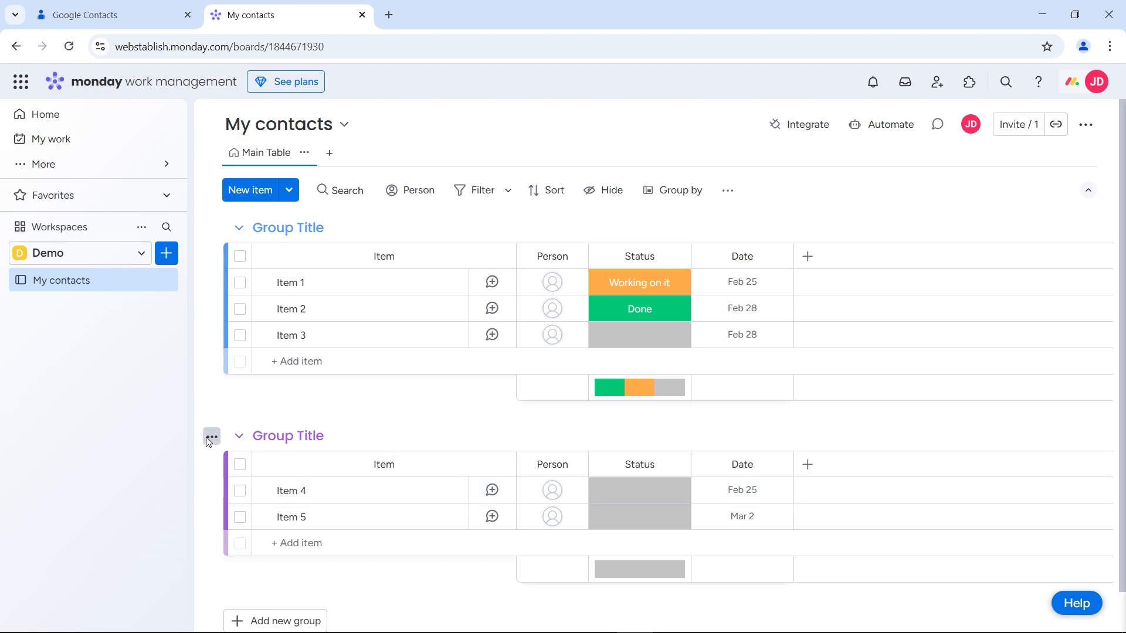
Delete the board's second default group
{"action": "left_click", "coordinate": [211, 438]}
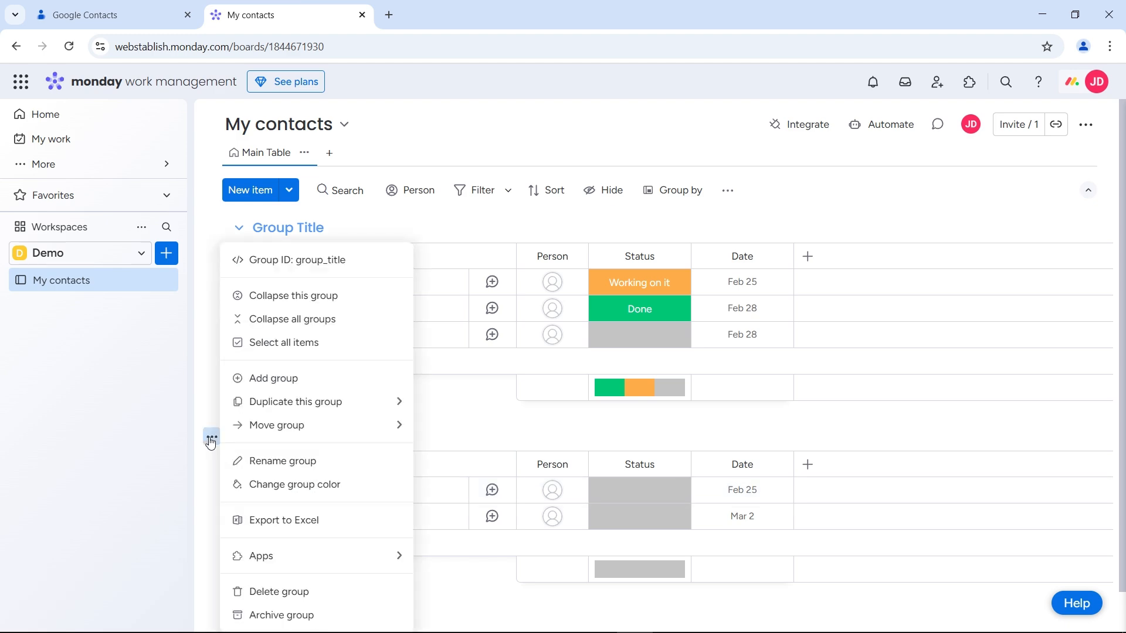
{"action": "left_click", "coordinate": [290, 591]}
{"action": "left_click", "coordinate": [696, 387]}
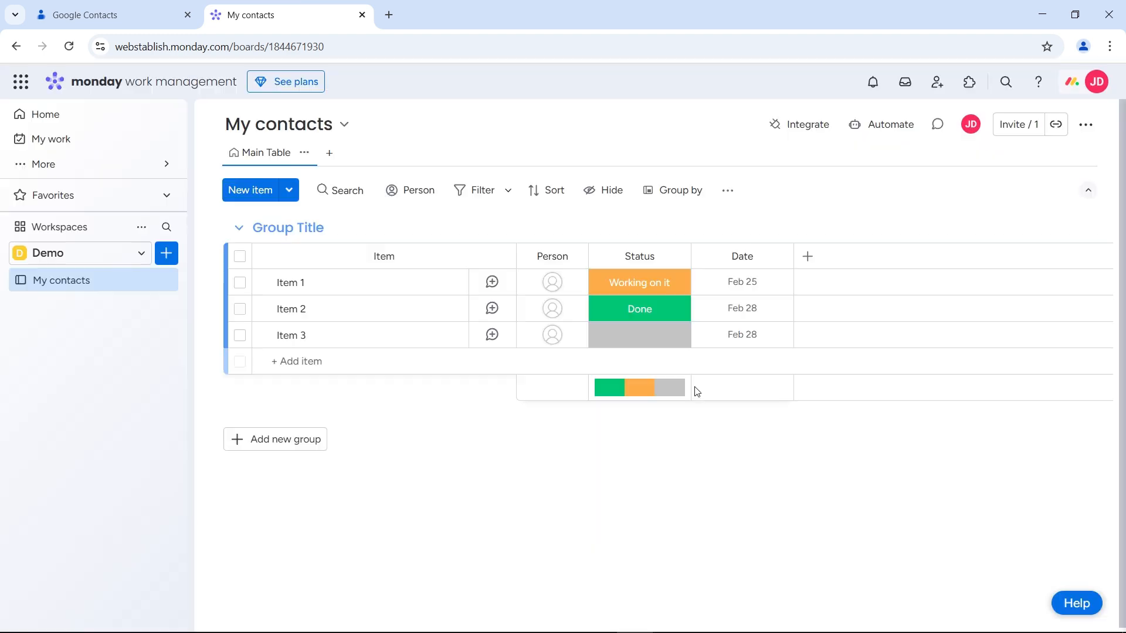
Delete all three sample items from the remaining group, leaving it empty
{"action": "left_click", "coordinate": [240, 258]}
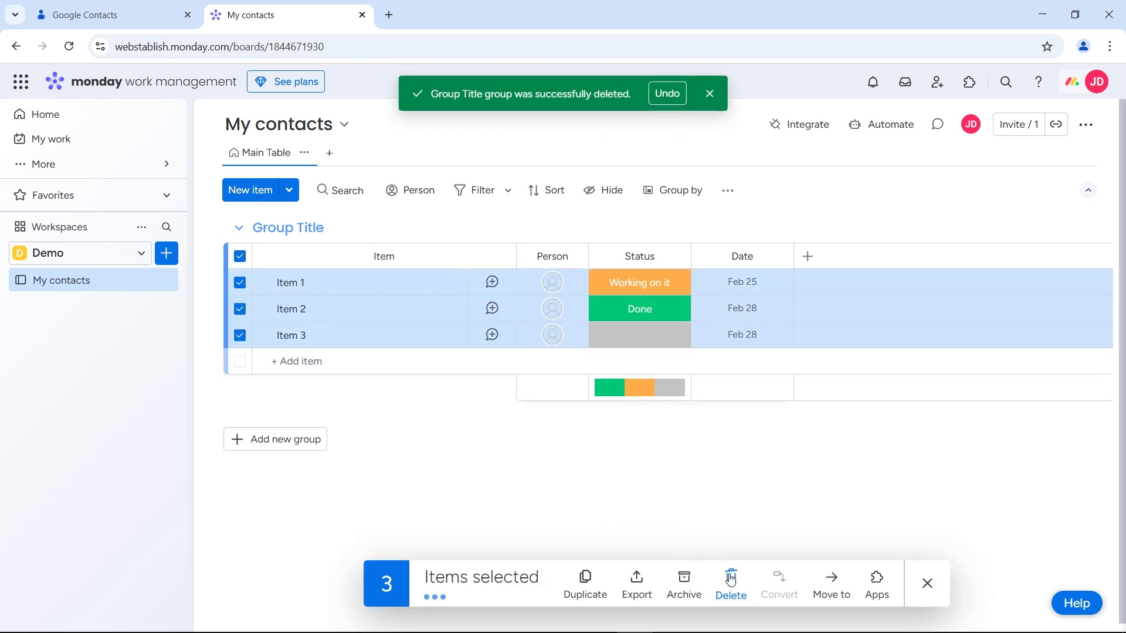
{"action": "left_click", "coordinate": [732, 580]}
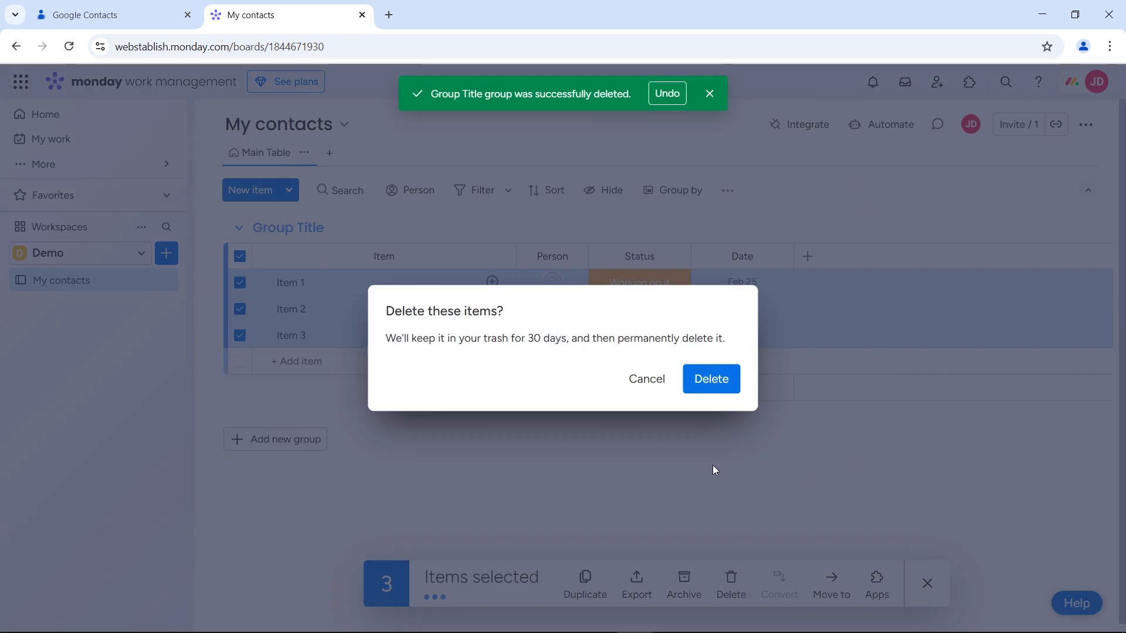
{"action": "left_click", "coordinate": [711, 381]}
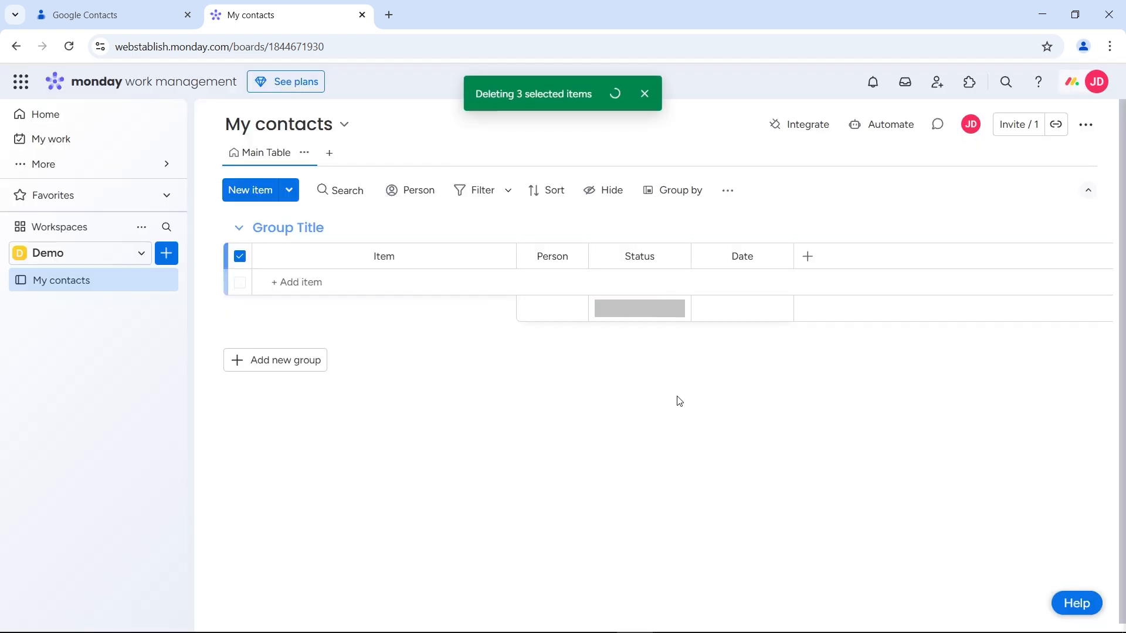
{"action": "left_click", "coordinate": [240, 258]}
{"action": "left_click", "coordinate": [682, 95]}
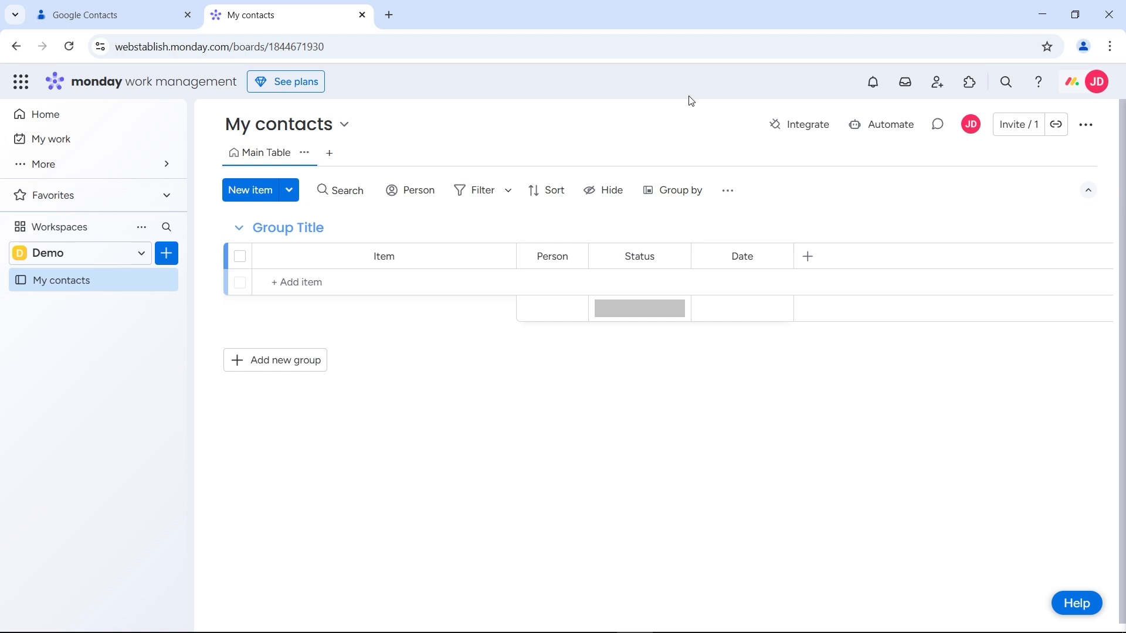
Add a Google Contacts Sync app view to the My contacts board
{"action": "left_click", "coordinate": [334, 164]}
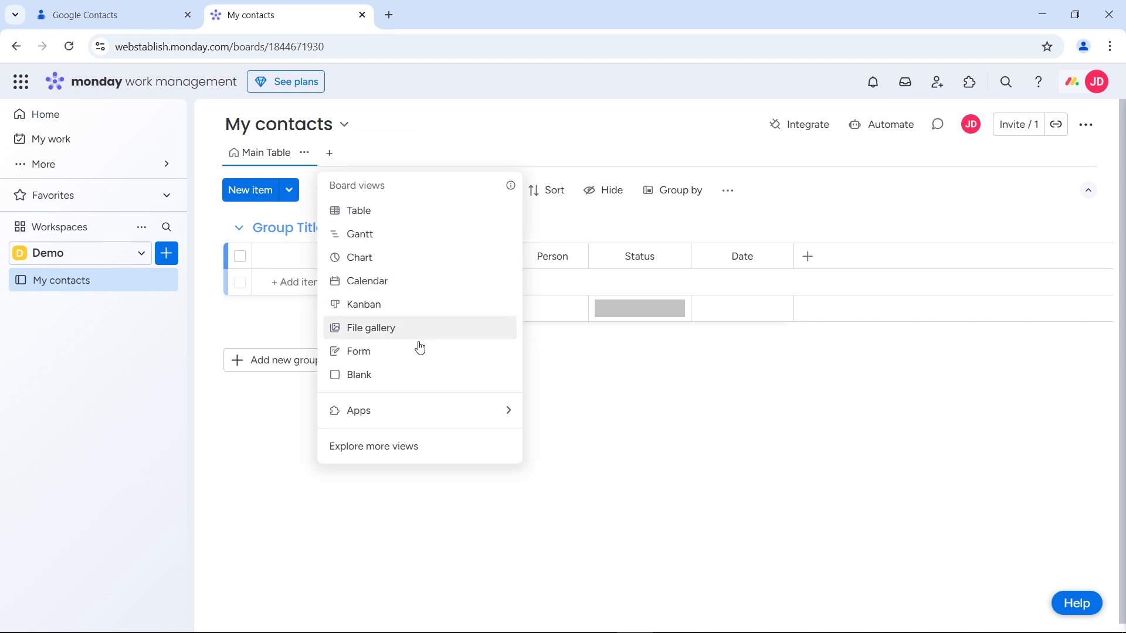
{"action": "mouse_move", "coordinate": [456, 410]}
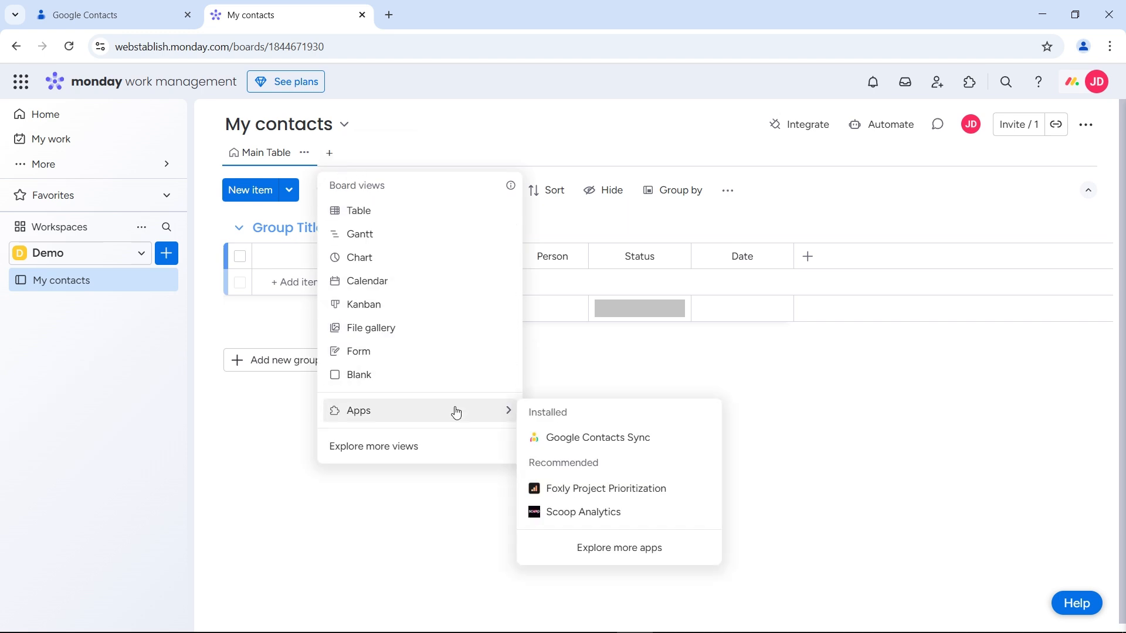
{"action": "left_click", "coordinate": [559, 435]}
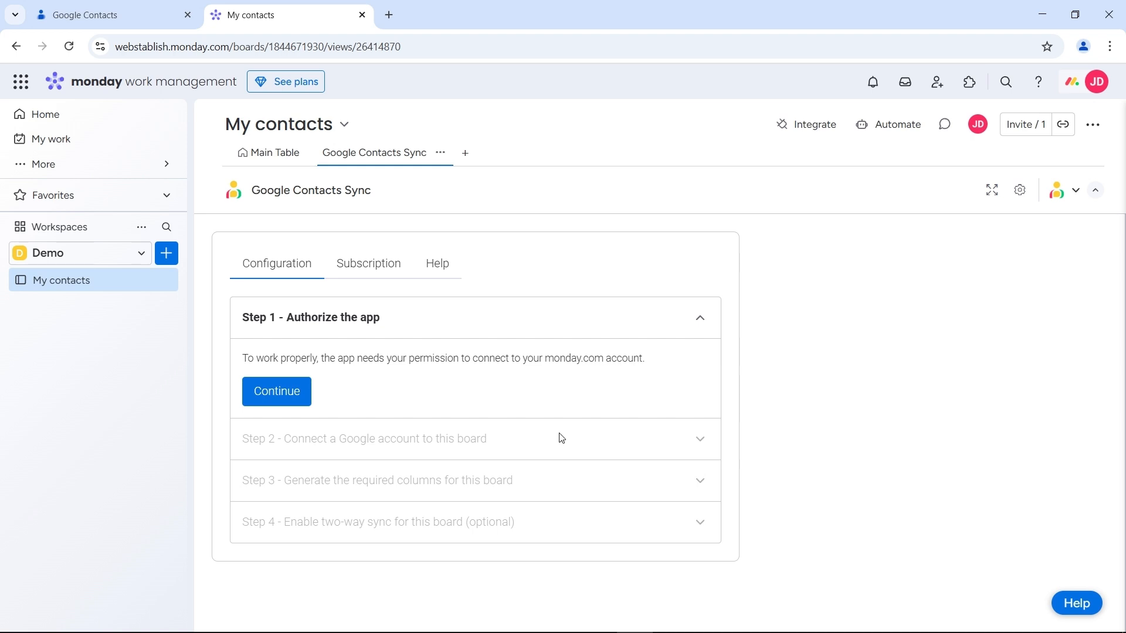
Authorize the Google Contacts Sync app for monday.com under setup Step 1
{"action": "left_click", "coordinate": [282, 393]}
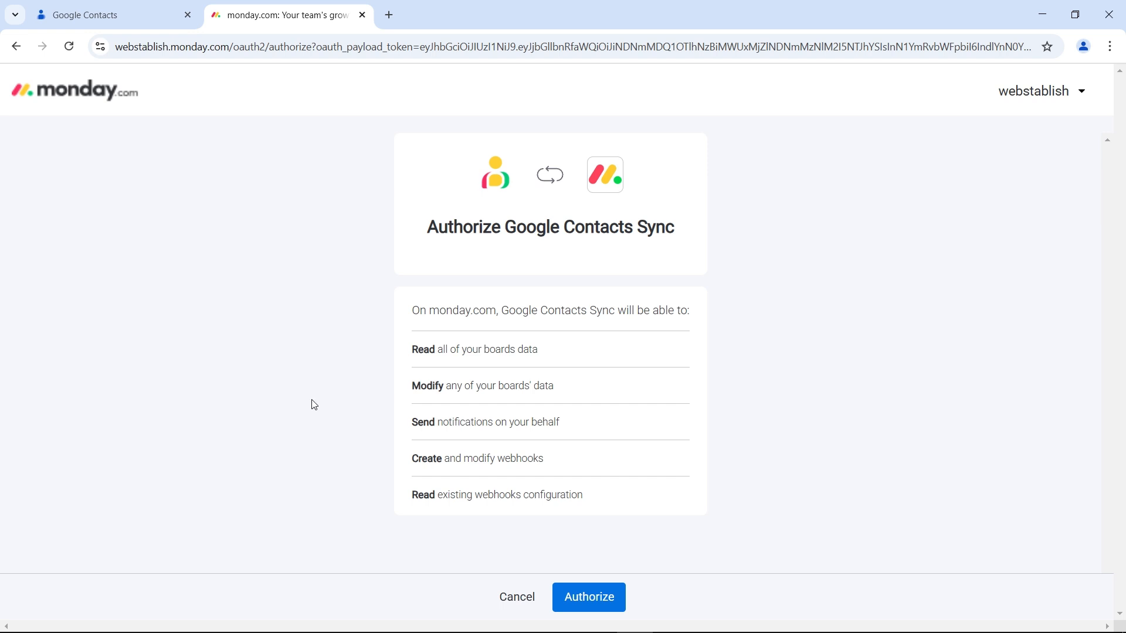
{"action": "left_click", "coordinate": [593, 604]}
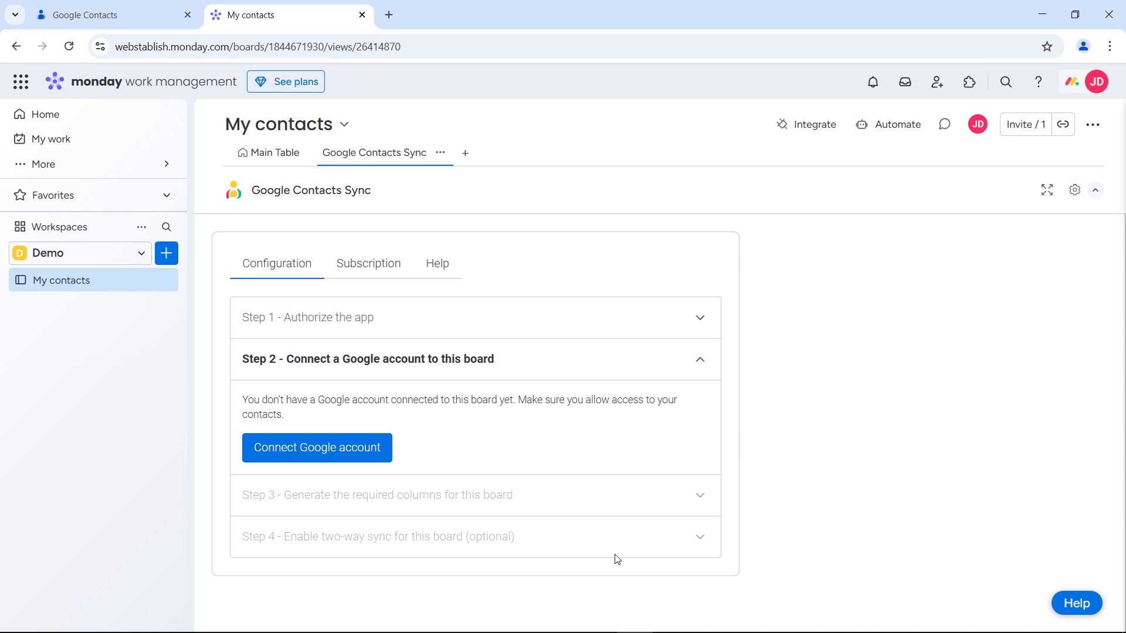
Request a Google account connection by submitting the account's Gmail address
{"action": "left_click", "coordinate": [364, 447]}
{"action": "left_click", "coordinate": [536, 425]}
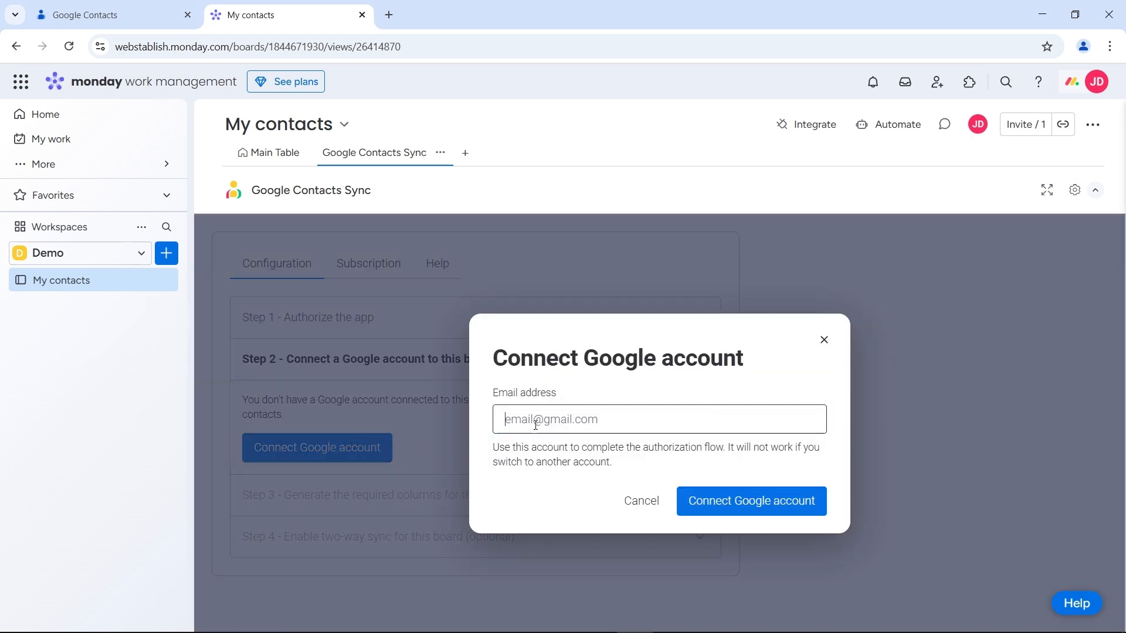
{"action": "type", "text": "g"}
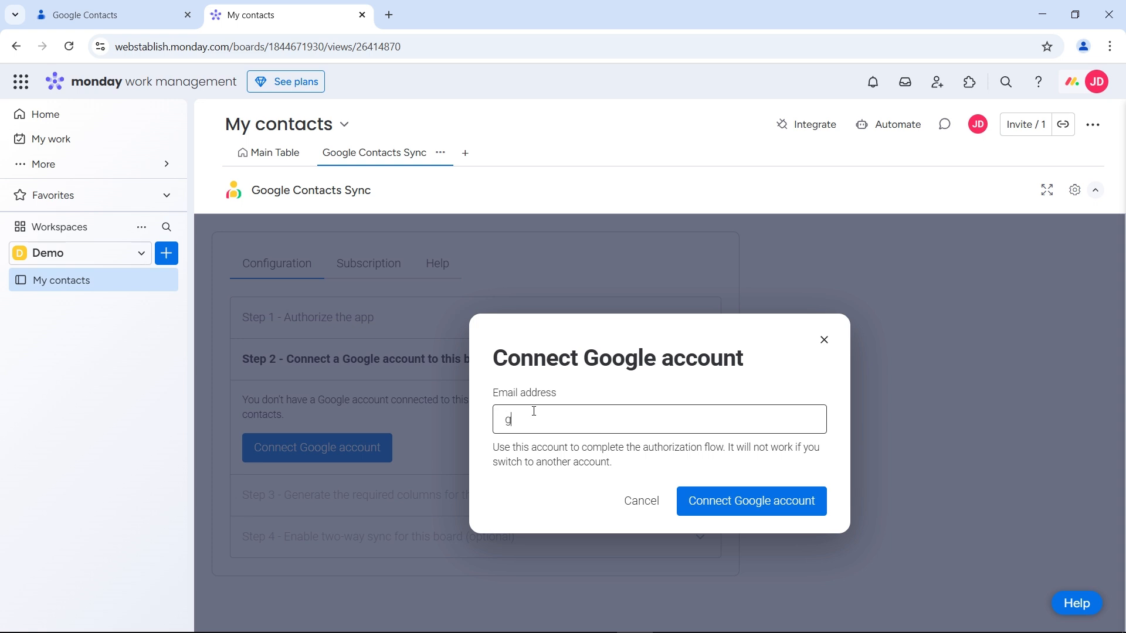
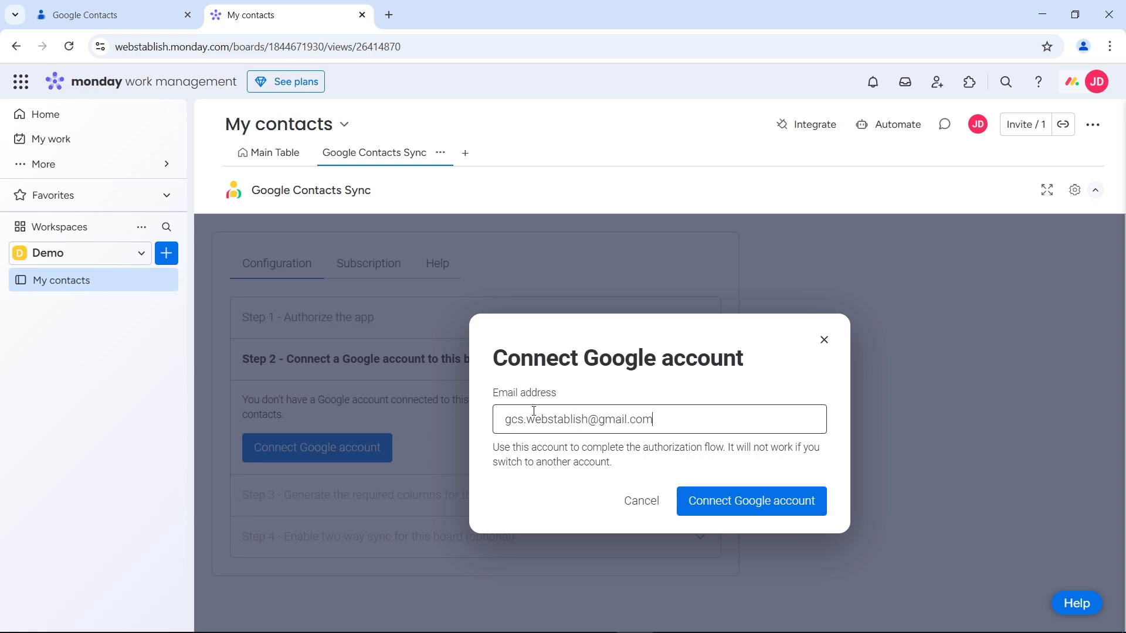
{"action": "left_click", "coordinate": [752, 501]}
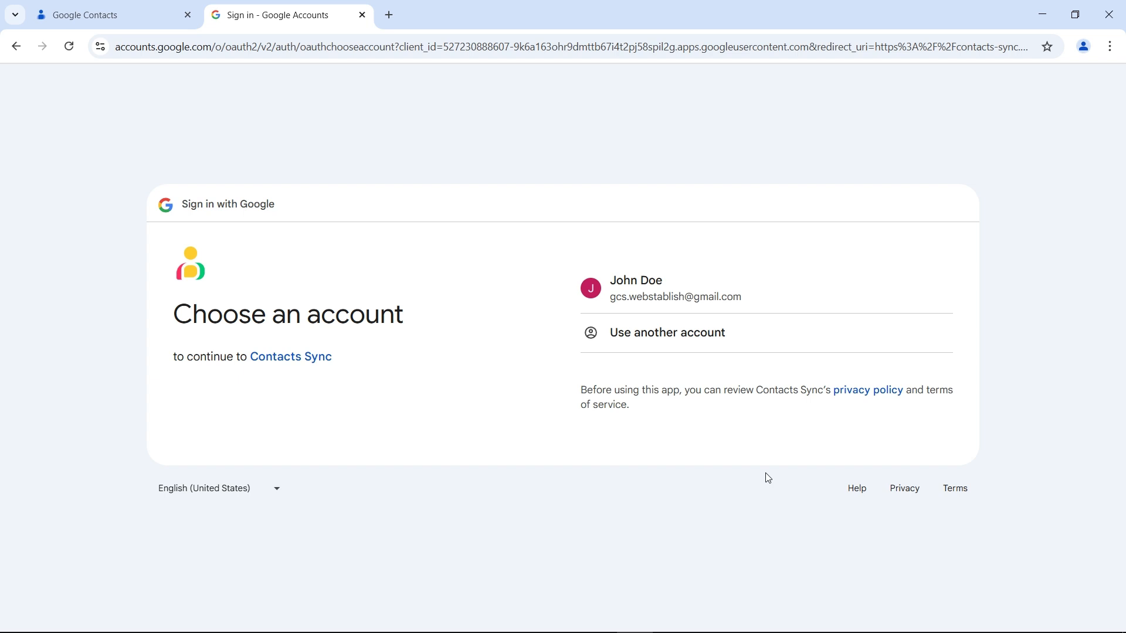
Sign in with the Google account and grant Contacts Sync permission to manage contacts
{"action": "left_click", "coordinate": [703, 299]}
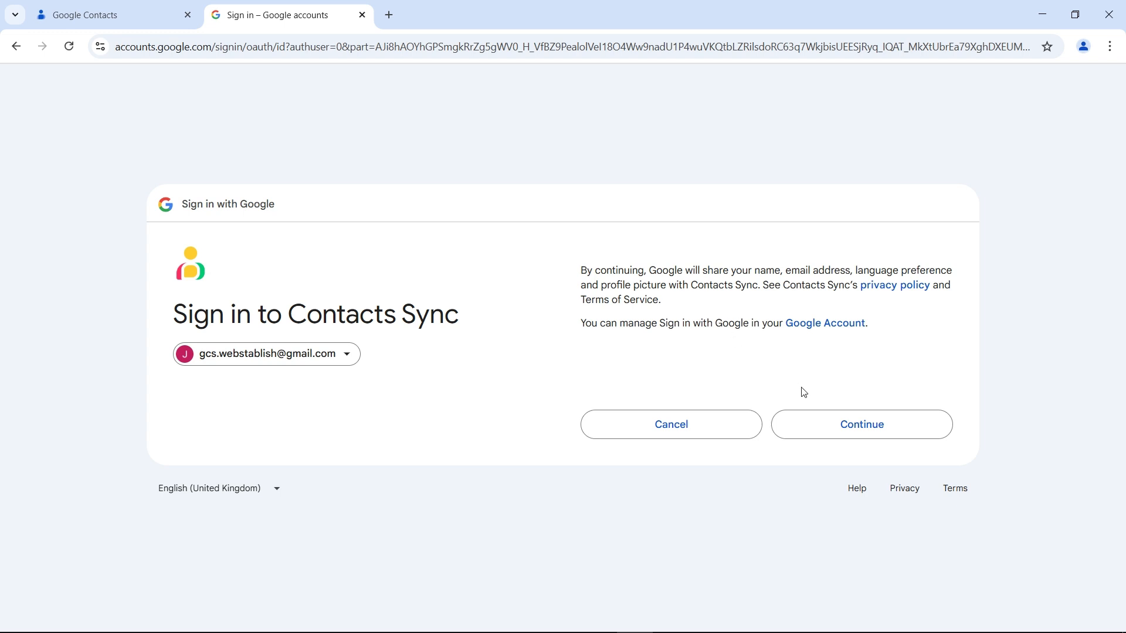
{"action": "left_click", "coordinate": [862, 431]}
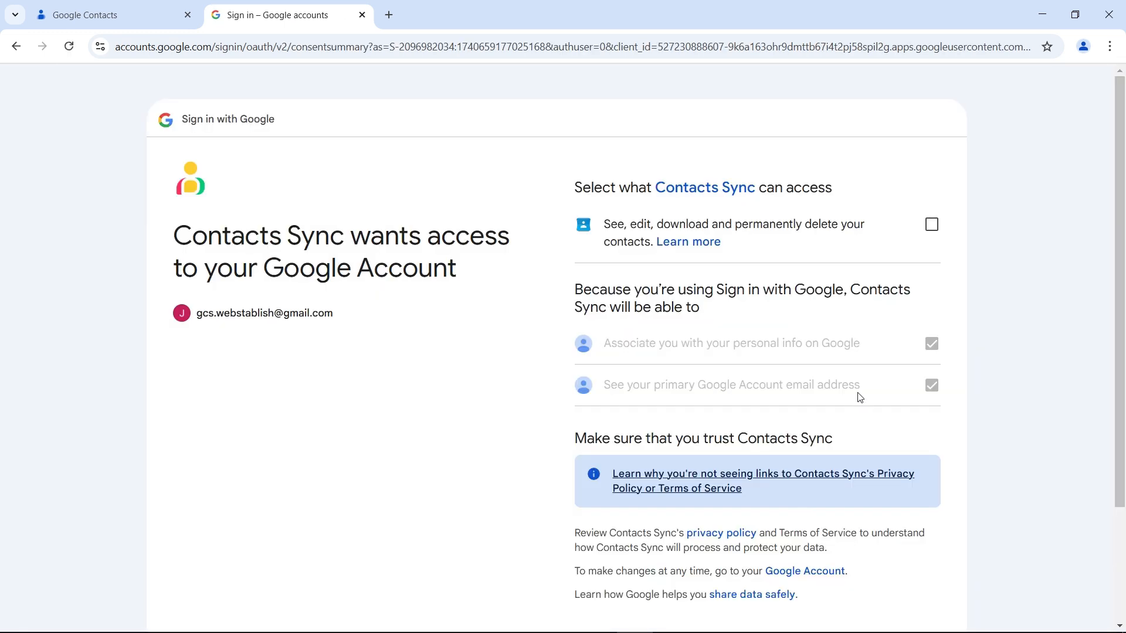
{"action": "left_click", "coordinate": [932, 226]}
{"action": "scroll", "coordinate": [1005, 323], "scroll_direction": "down", "scroll_amount": 3}
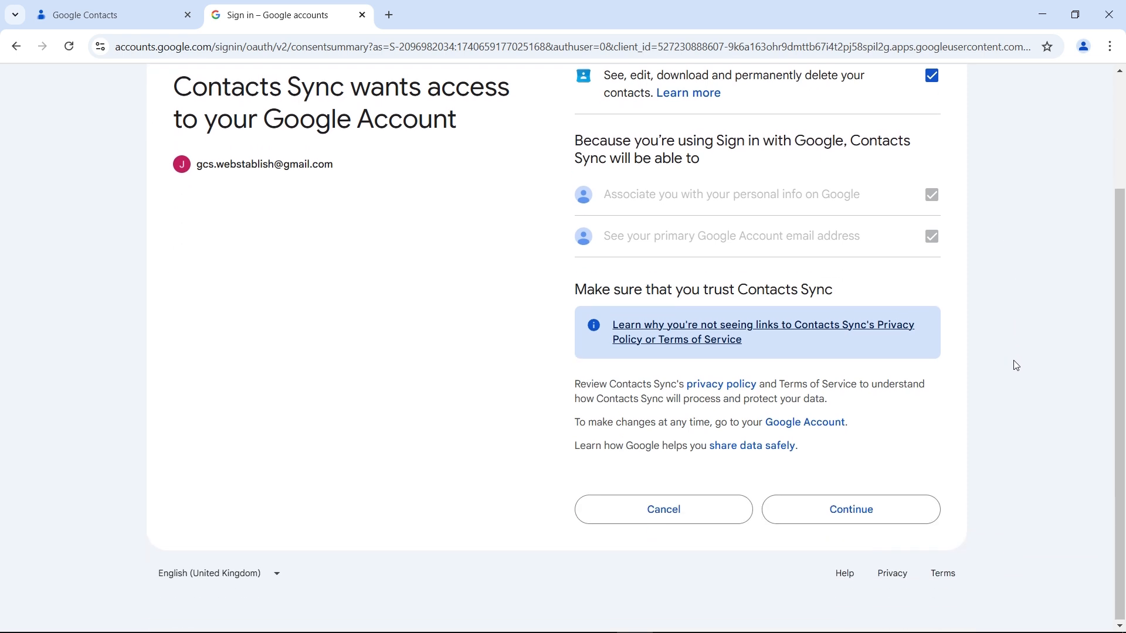
{"action": "left_click", "coordinate": [854, 513]}
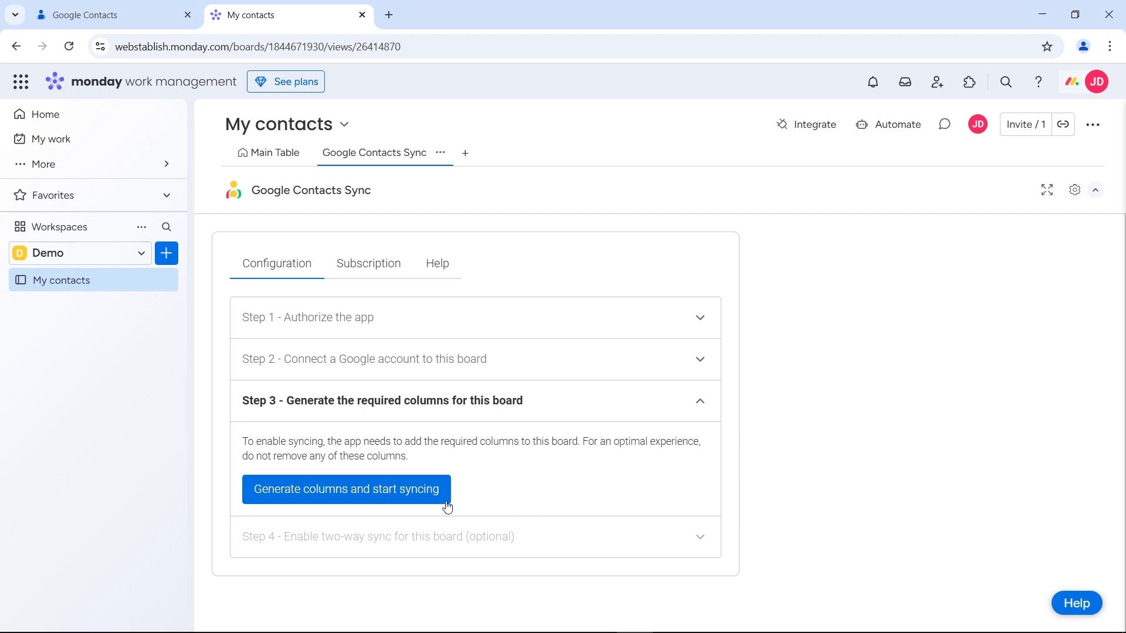
Generate the required columns, start syncing, and view the four imported contacts in Main Table
{"action": "left_click", "coordinate": [352, 493]}
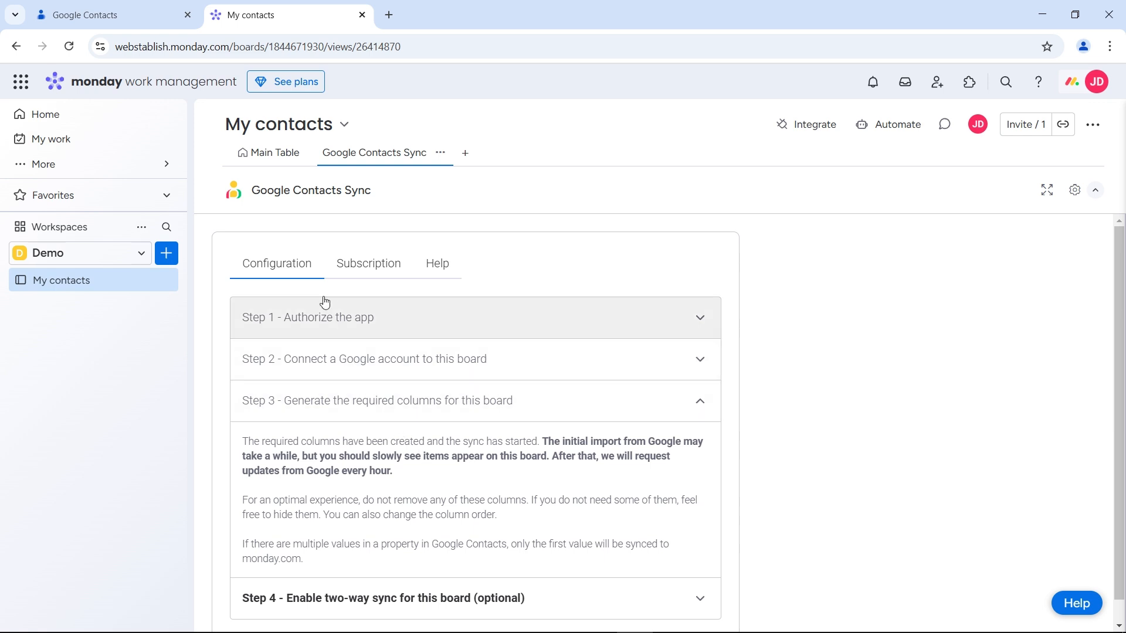
{"action": "left_click", "coordinate": [273, 162]}
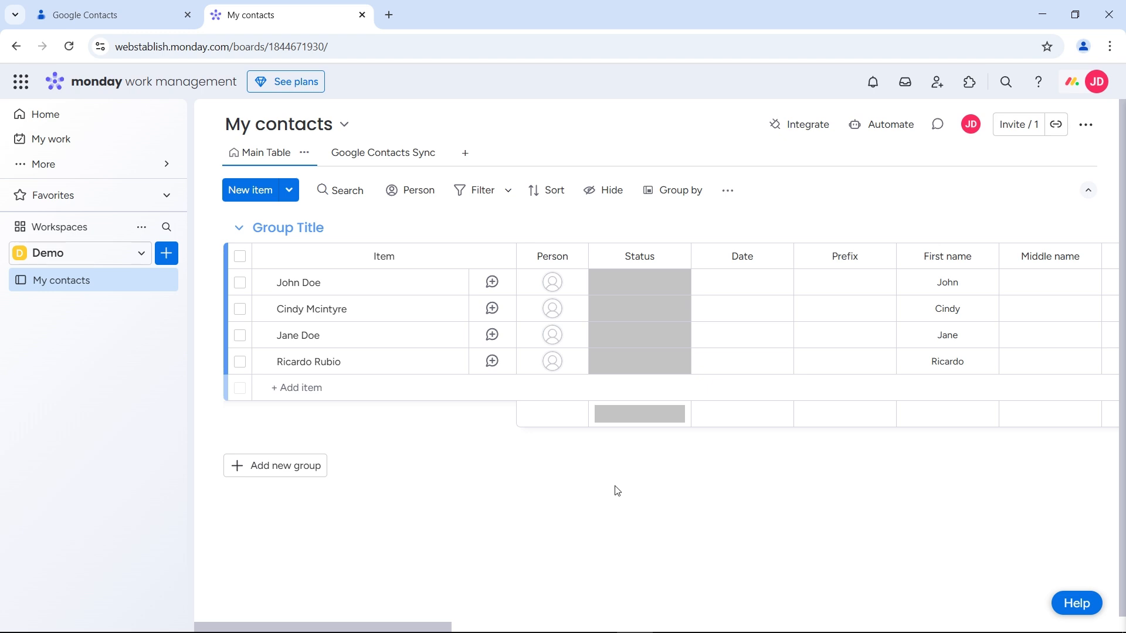
Review the table's 27 columns and open the Hide columns panel
{"action": "left_click_drag", "start_coordinate": [336, 629], "coordinate": [966, 607]}
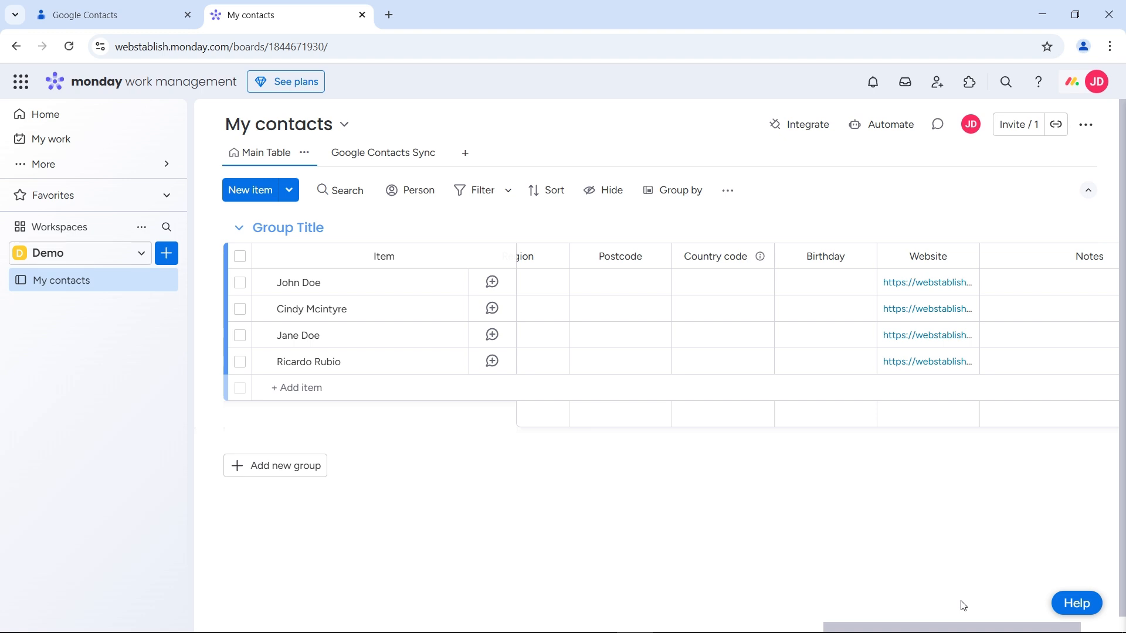
{"action": "left_click", "coordinate": [604, 199]}
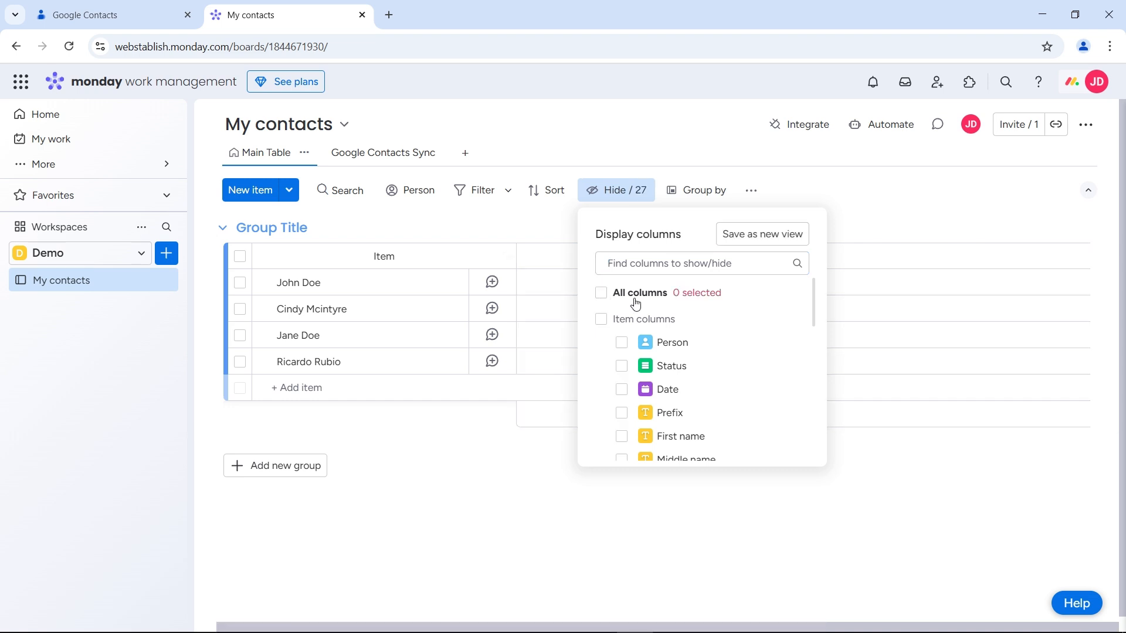
Show only Company, Email, Phone and Website columns and save them as a new Table view
{"action": "left_click_drag", "start_coordinate": [815, 299], "coordinate": [814, 355]}
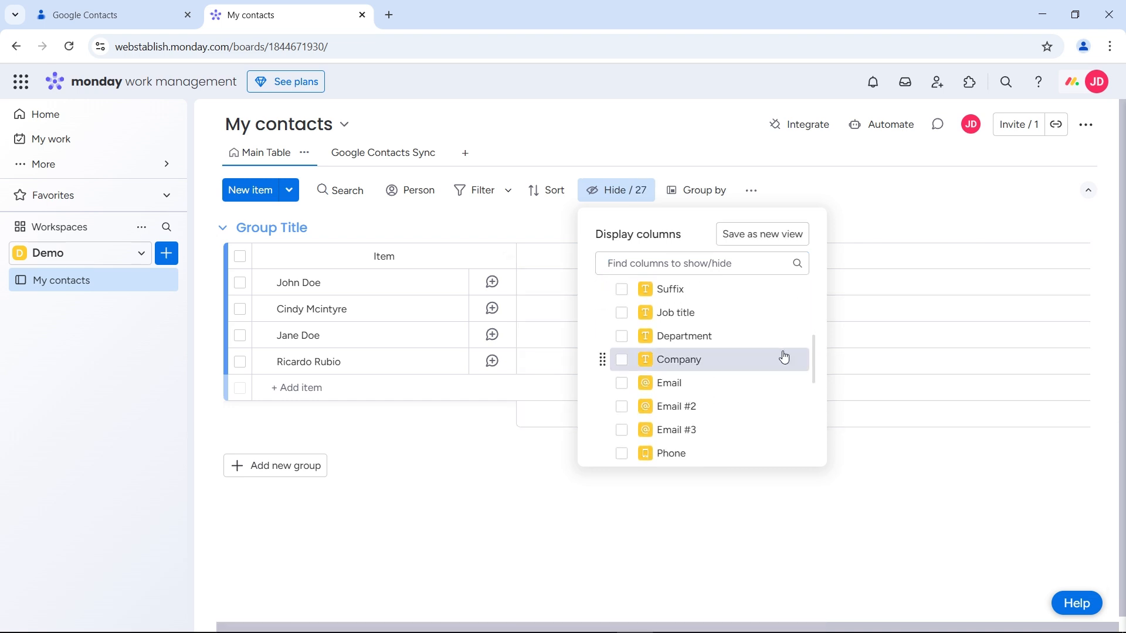
{"action": "left_click", "coordinate": [621, 360]}
{"action": "left_click", "coordinate": [622, 384]}
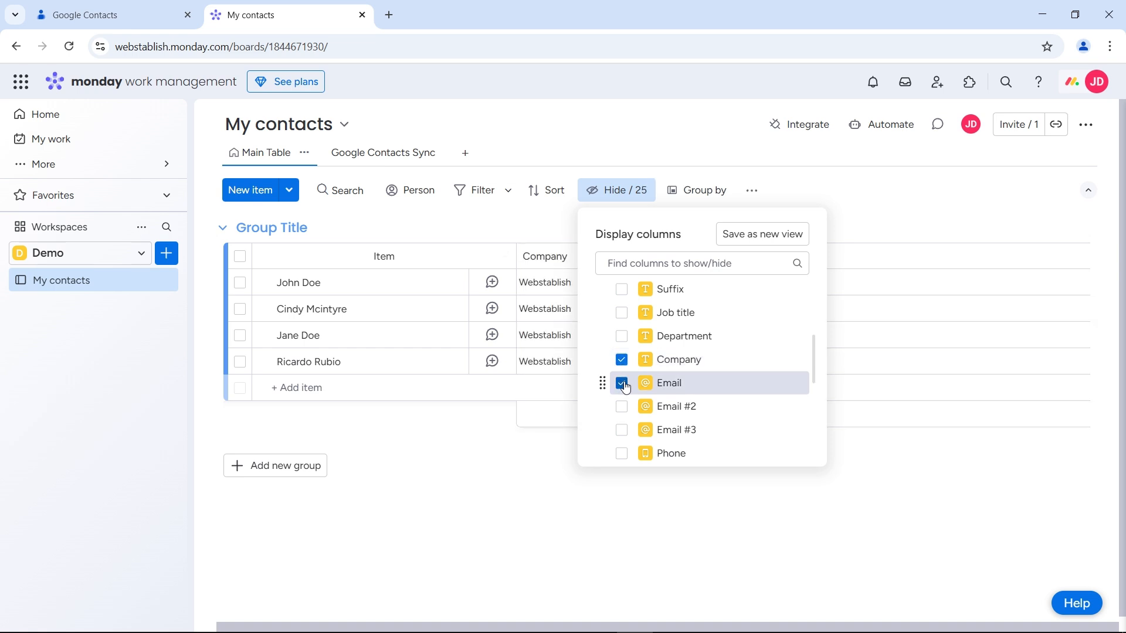
{"action": "scroll", "coordinate": [623, 387], "scroll_direction": "down", "scroll_amount": 1}
{"action": "left_click", "coordinate": [622, 384]}
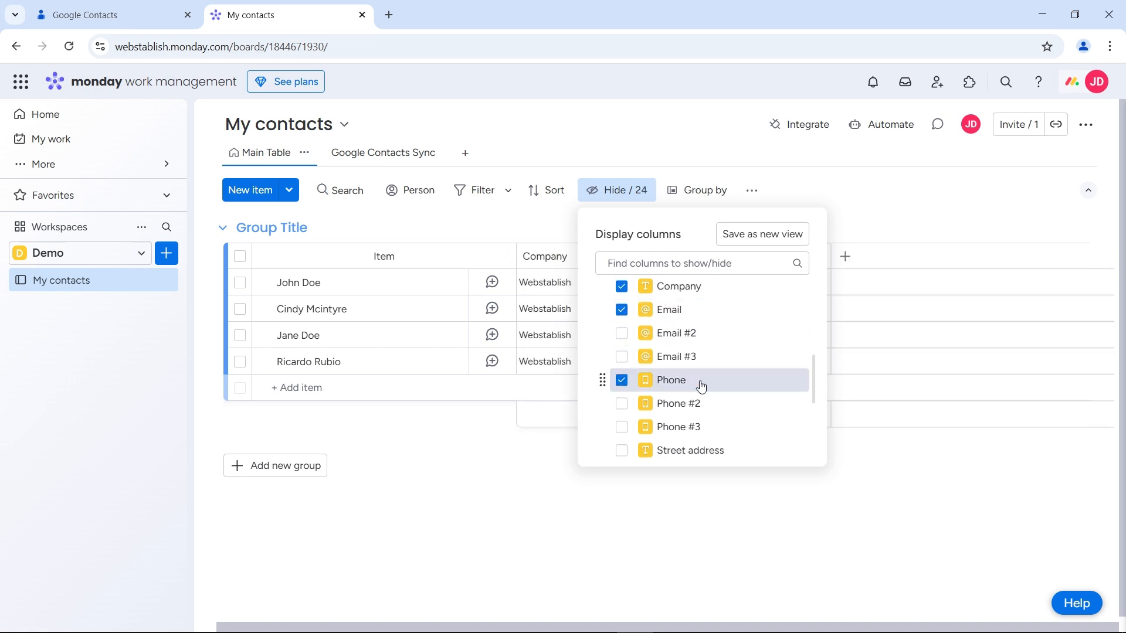
{"action": "scroll", "coordinate": [702, 386], "scroll_direction": "down", "scroll_amount": 4}
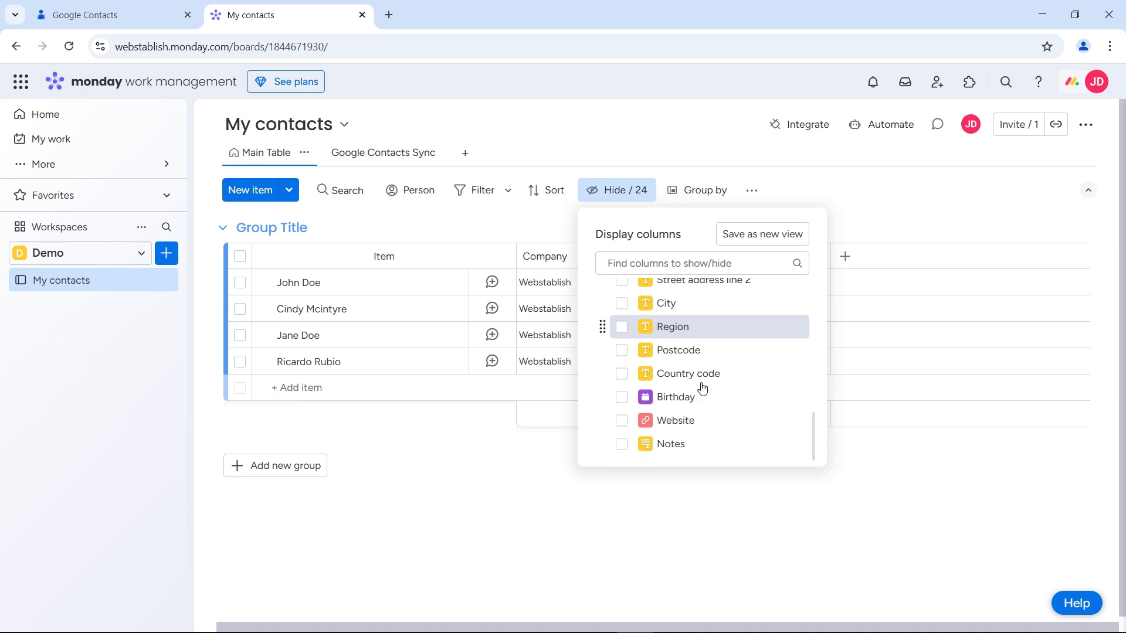
{"action": "left_click", "coordinate": [621, 421]}
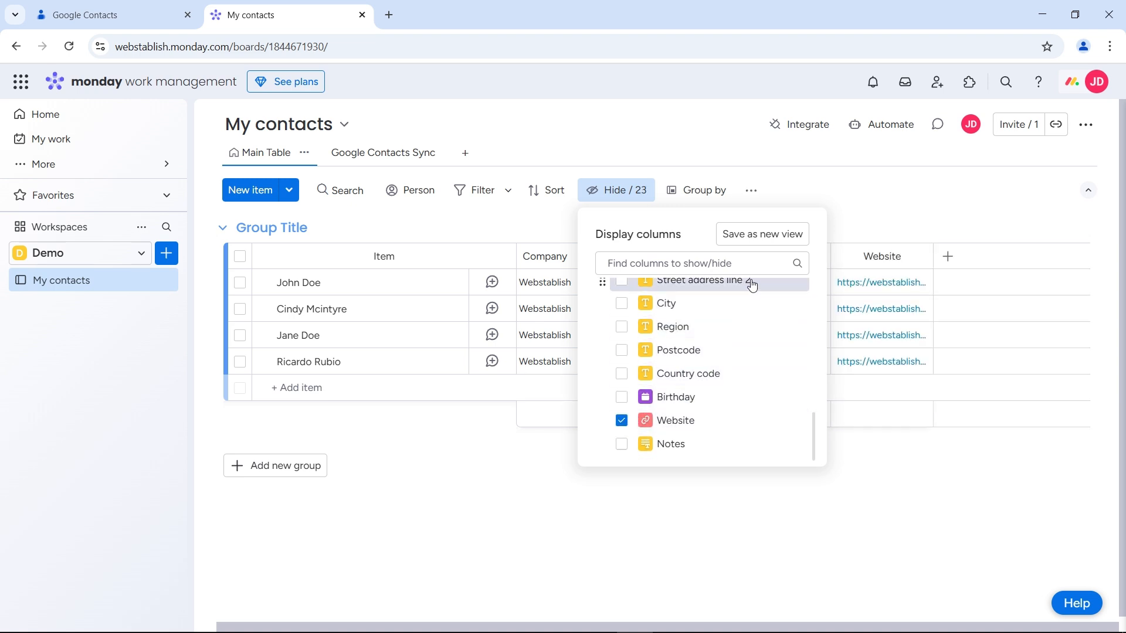
{"action": "left_click", "coordinate": [762, 236]}
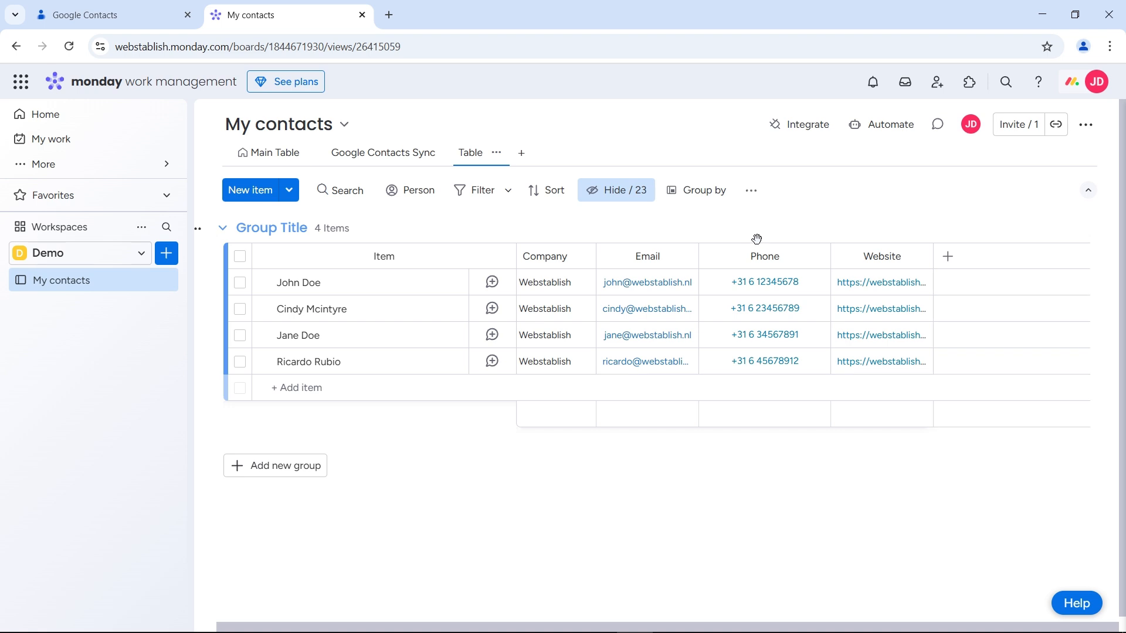
Reorder the columns to Phone, Email, Company, Website, then return to Google Contacts Sync view
{"action": "left_click_drag", "start_coordinate": [707, 265], "coordinate": [569, 267]}
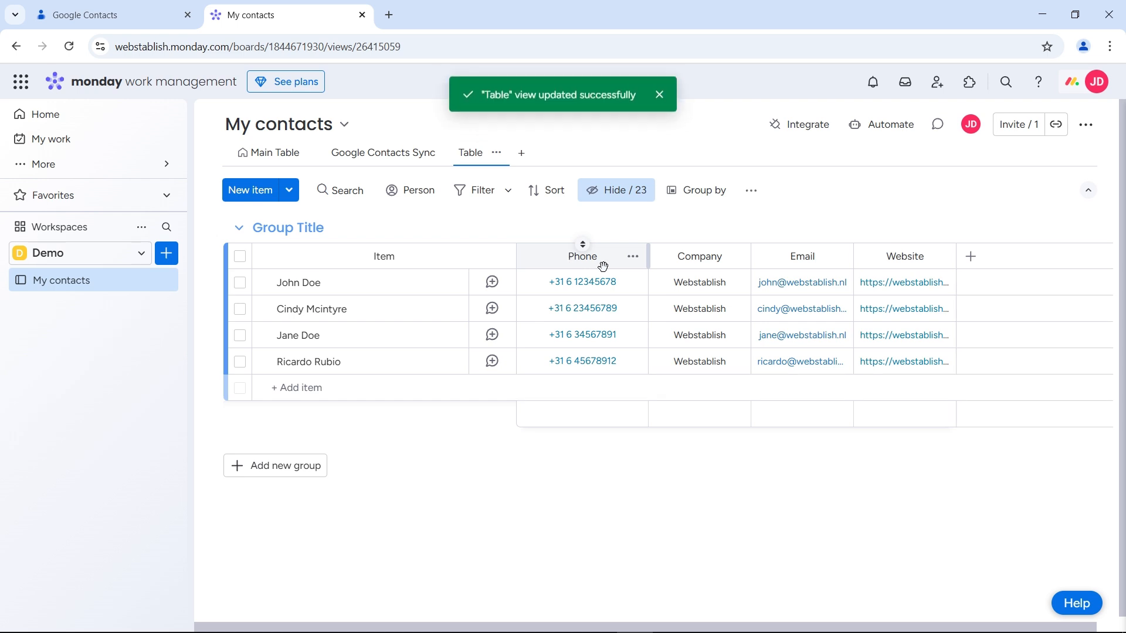
{"action": "left_click_drag", "start_coordinate": [665, 263], "coordinate": [803, 264]}
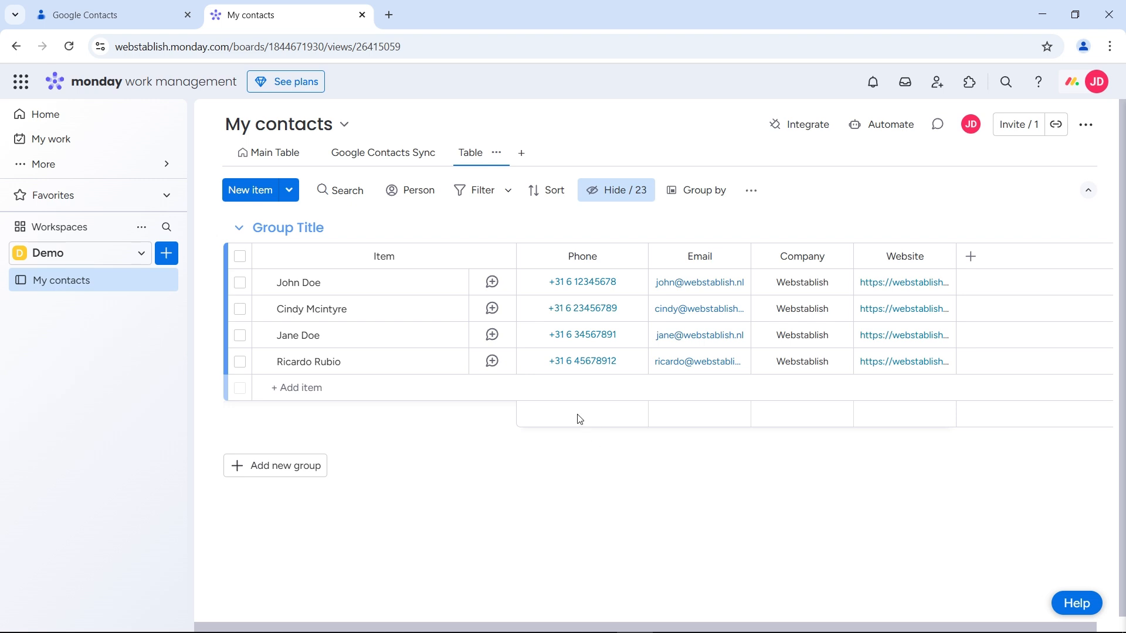
{"action": "left_click", "coordinate": [391, 153]}
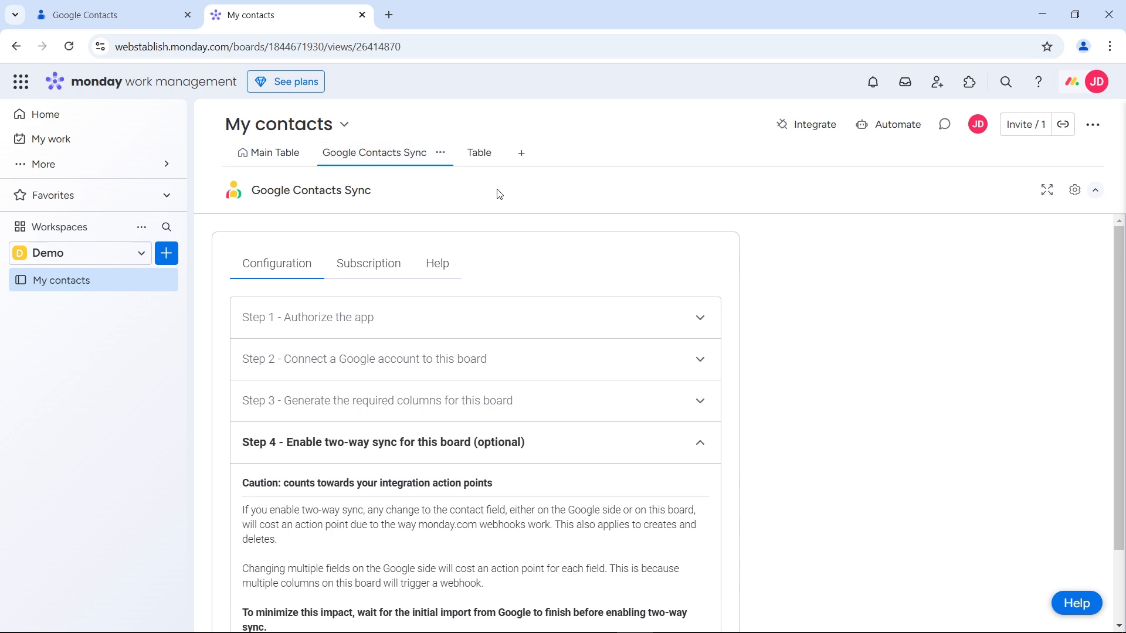
Turn on two-way Google Contacts sync under Step 4, confirm it, and return to Table view
{"action": "scroll", "coordinate": [562, 308], "scroll_direction": "down", "scroll_amount": 2}
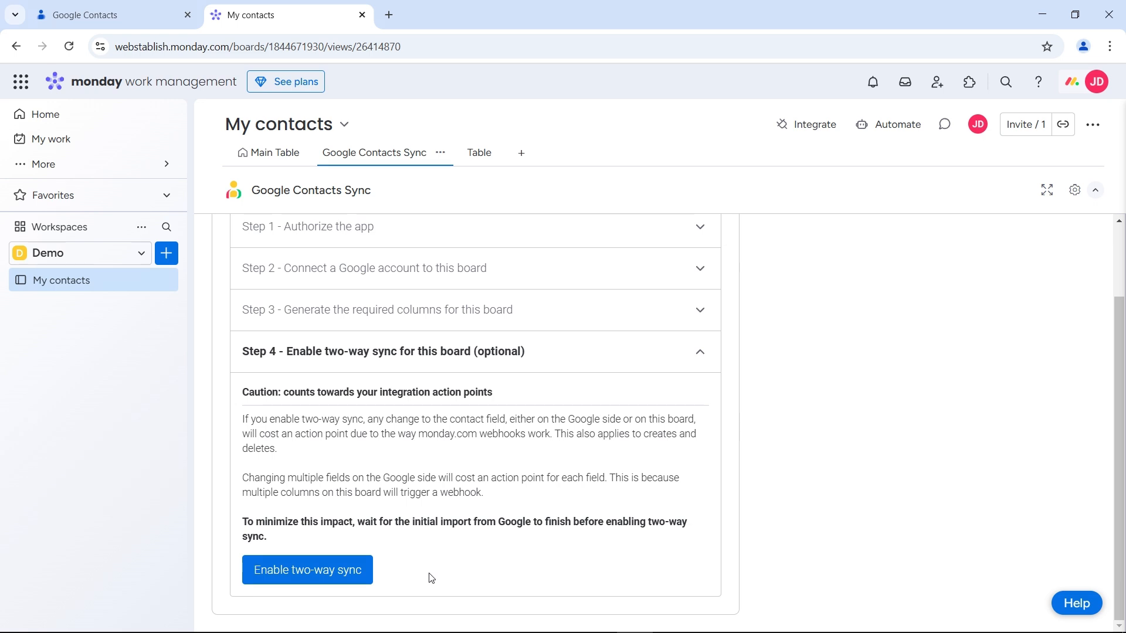
{"action": "left_click", "coordinate": [308, 573]}
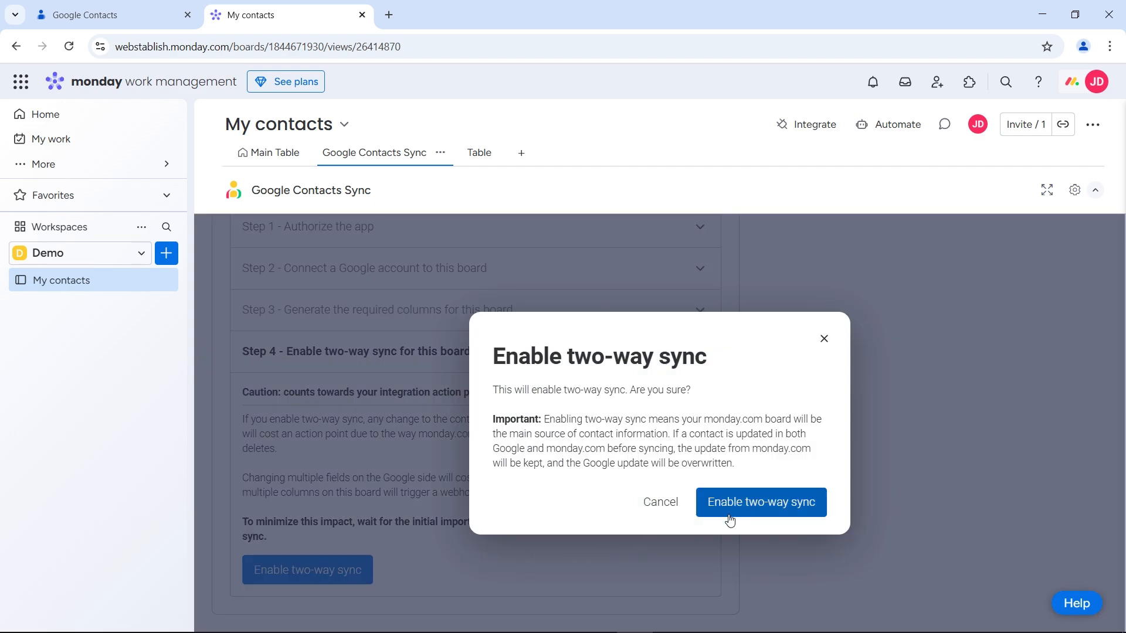
{"action": "left_click", "coordinate": [759, 509]}
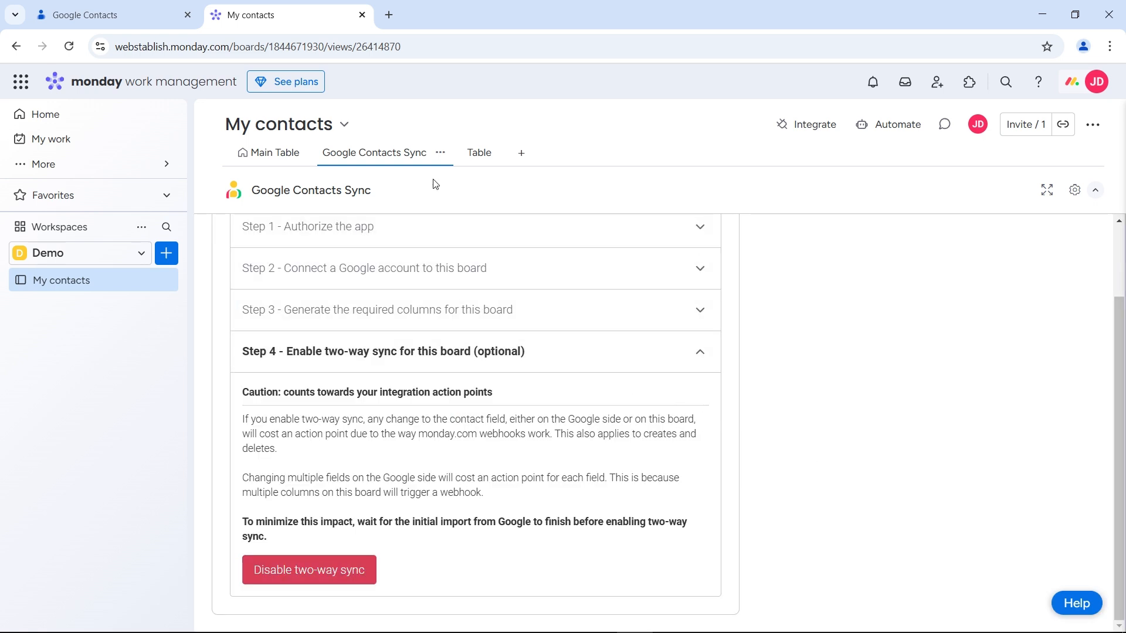
{"action": "left_click", "coordinate": [477, 162]}
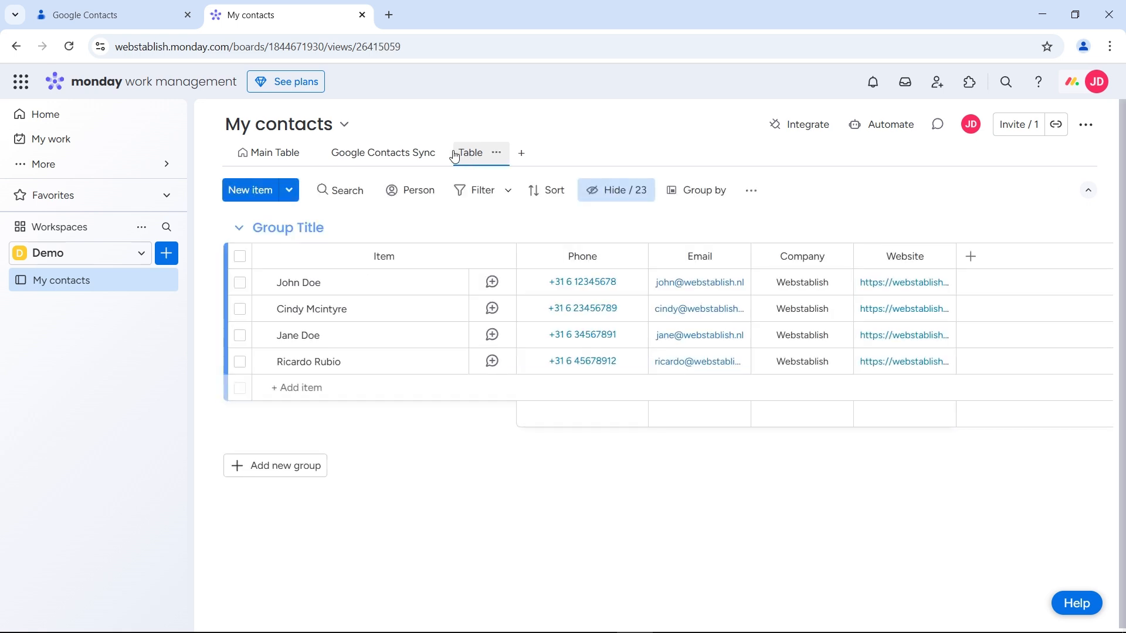
Reload the board and widen the Email and Website columns so full URLs show
{"action": "left_click", "coordinate": [72, 47]}
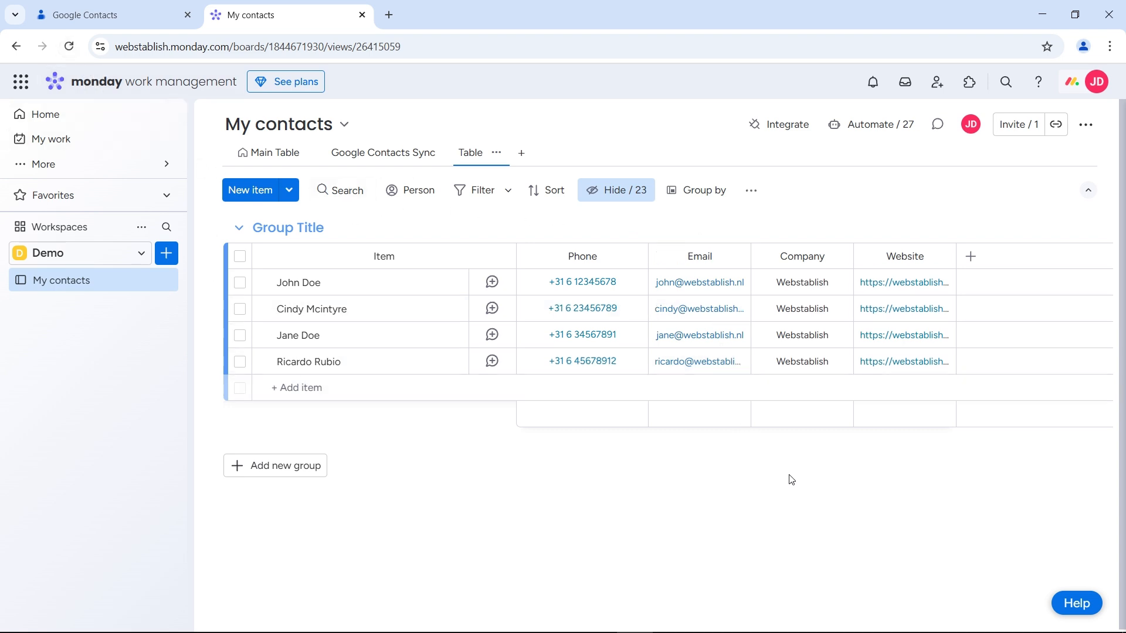
{"action": "left_click_drag", "start_coordinate": [751, 255], "coordinate": [784, 255]}
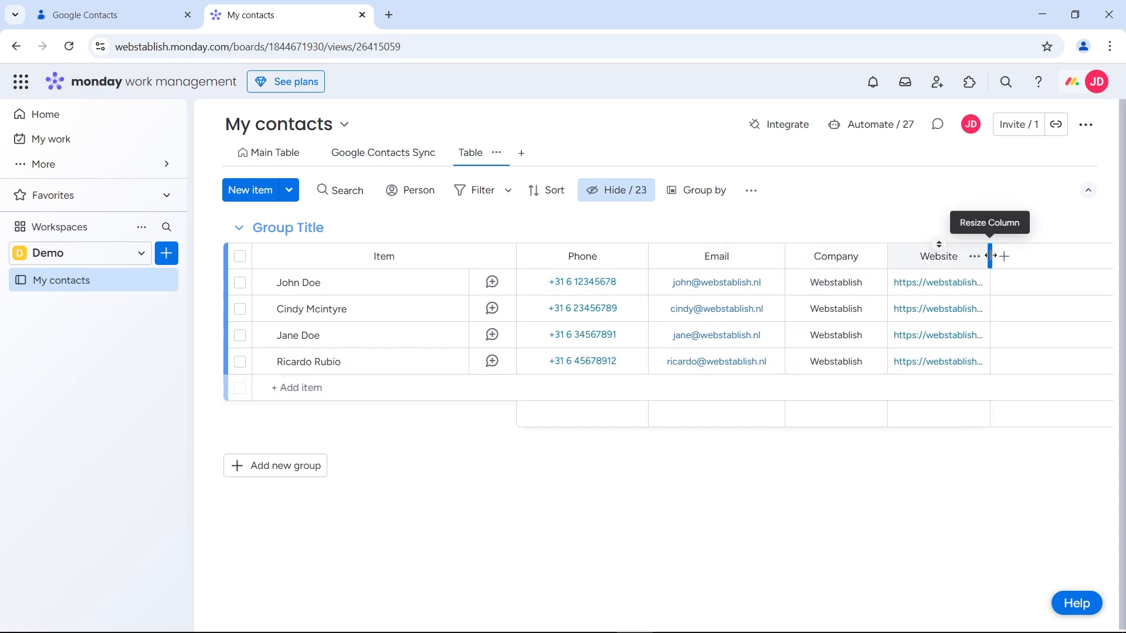
{"action": "left_click_drag", "start_coordinate": [991, 255], "coordinate": [1025, 255]}
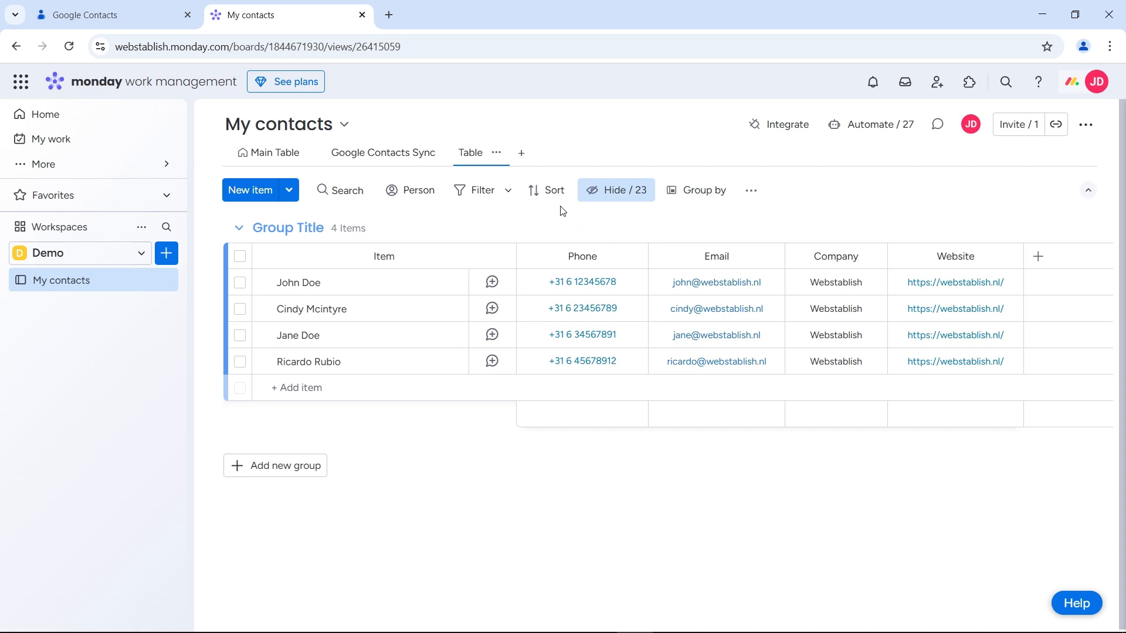
Sort the contacts by Name ascending and save the sort to this view
{"action": "left_click", "coordinate": [547, 191]}
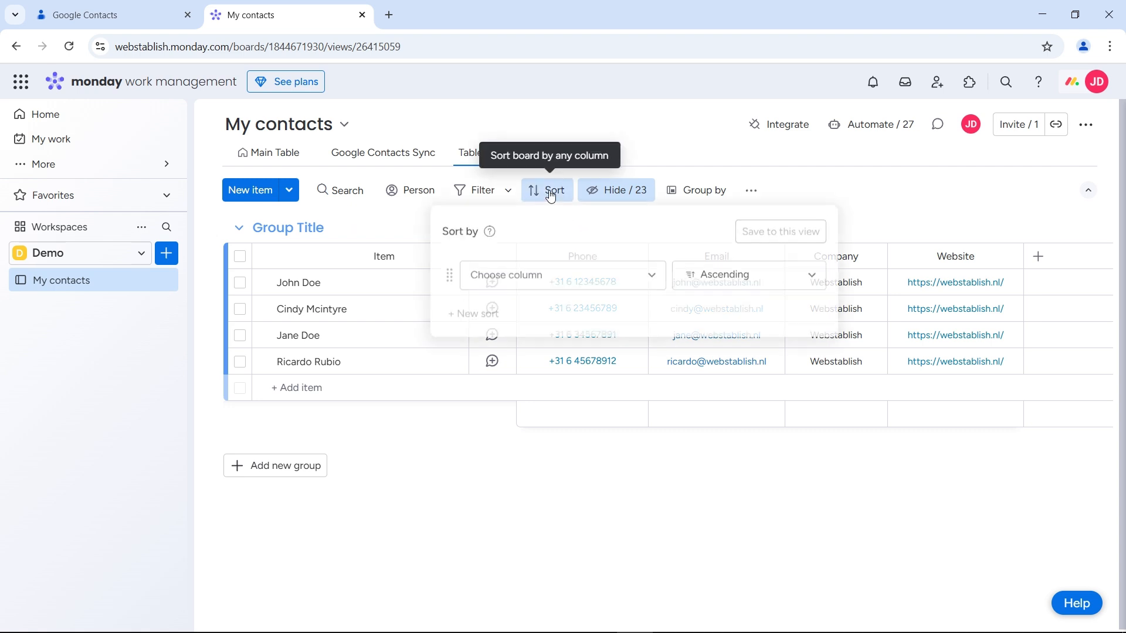
{"action": "left_click", "coordinate": [641, 277]}
{"action": "left_click", "coordinate": [610, 315]}
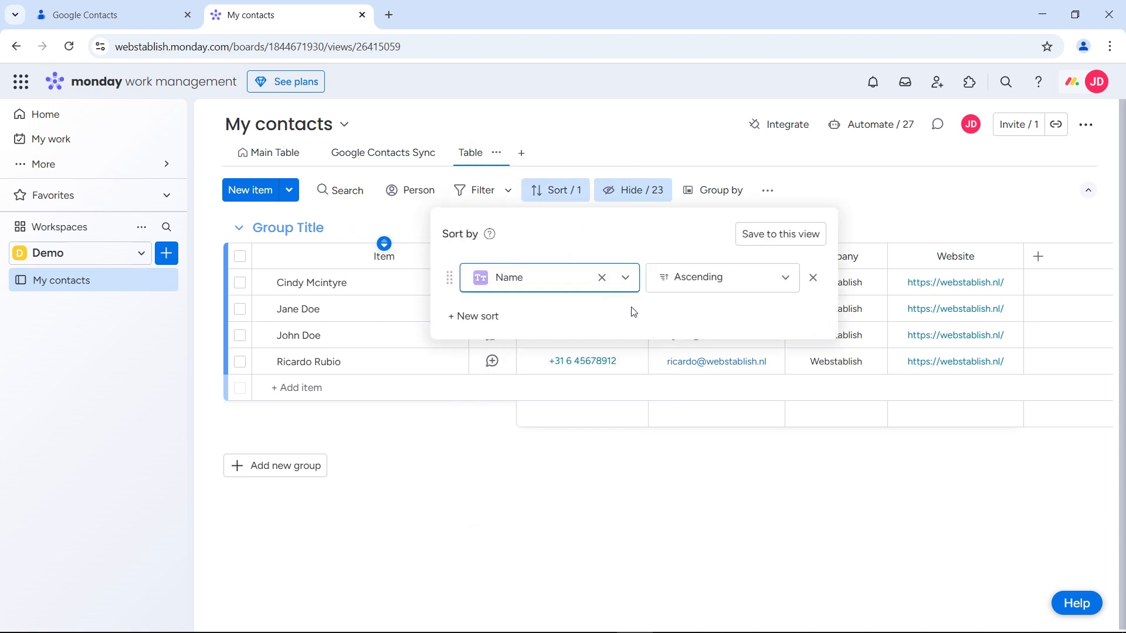
{"action": "left_click", "coordinate": [773, 240]}
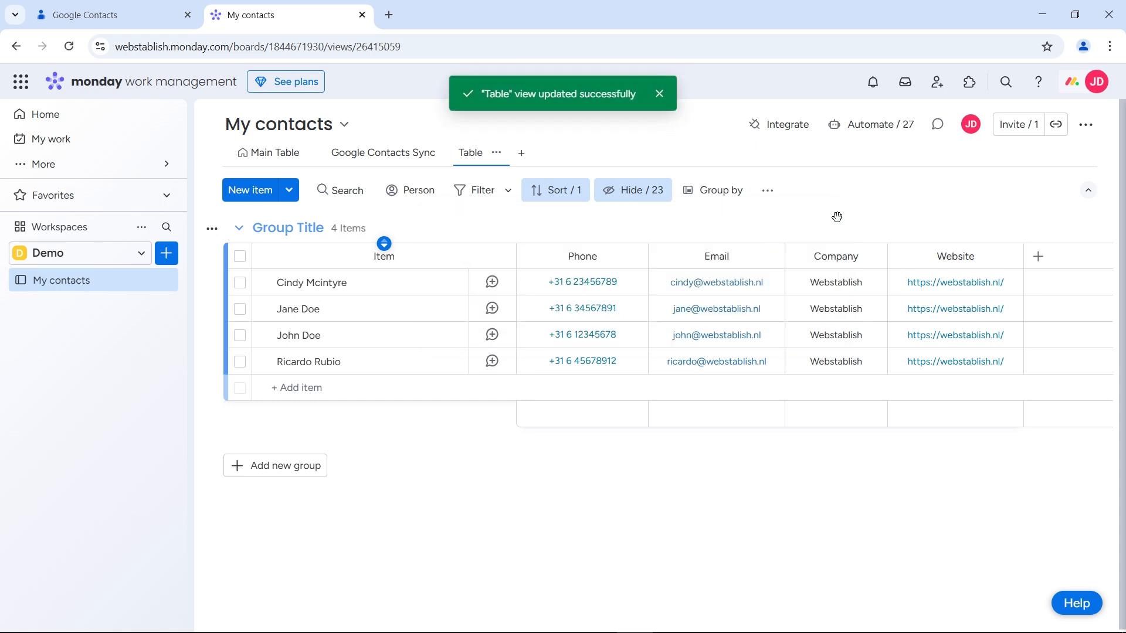